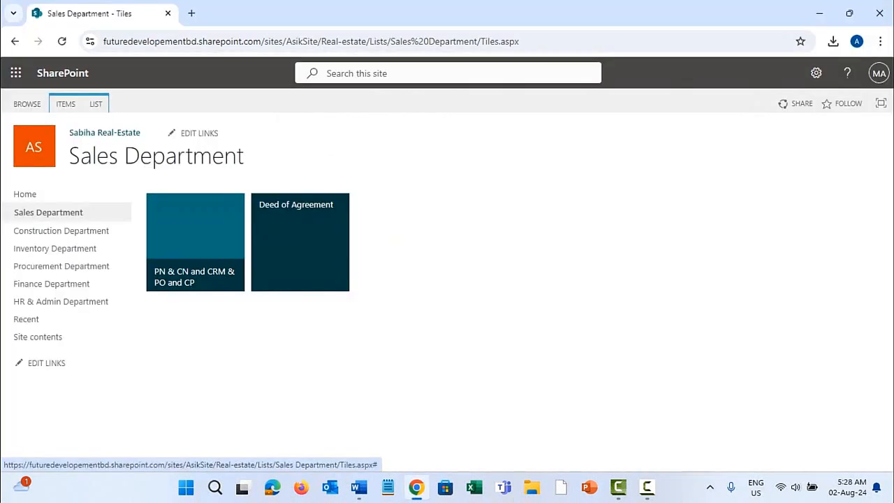
# - Create an Excel workbook named DA-FG in the Deed of Agreement library and select it in the document list
pyautogui.click(301, 243)
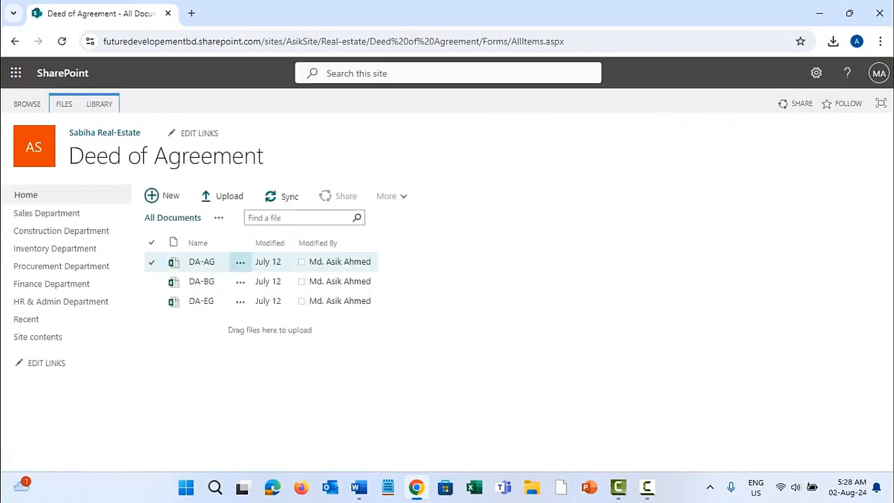
pyautogui.click(170, 196)
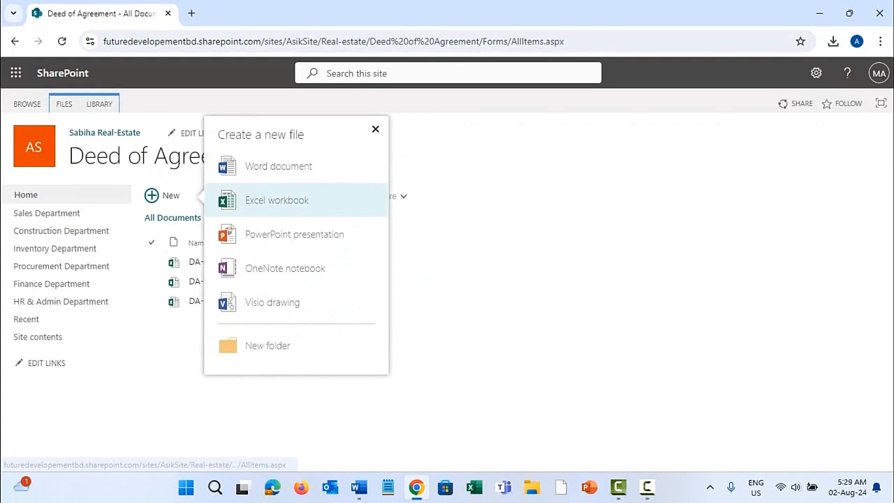
pyautogui.click(276, 200)
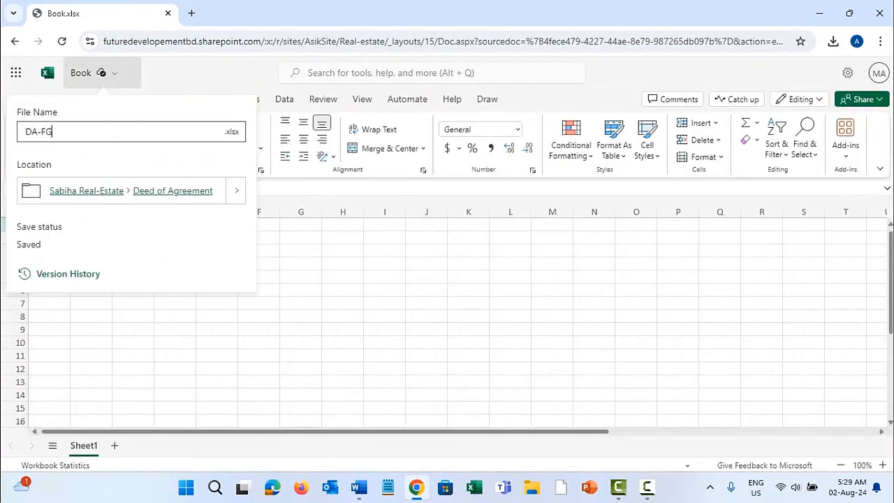
pyautogui.press('Return')
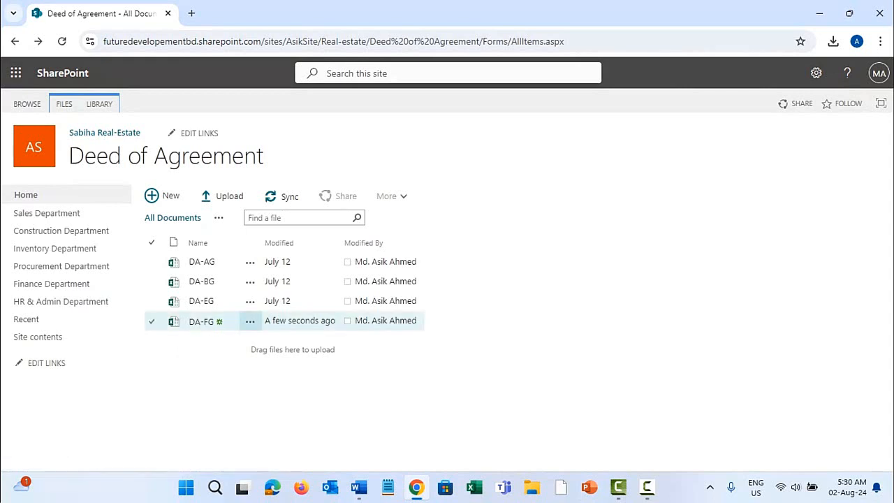
pyautogui.click(152, 321)
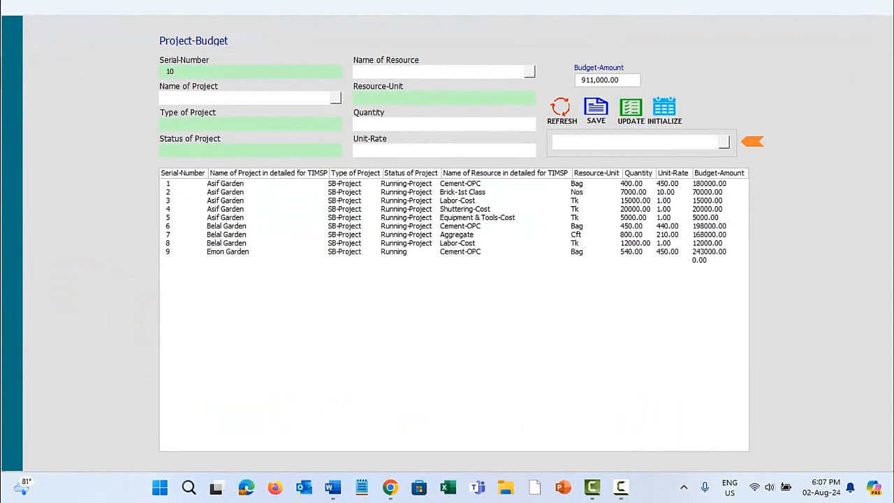
# - Filter the Project-Budget records by the project Asif Garden, then clear the filter
pyautogui.click(724, 142)
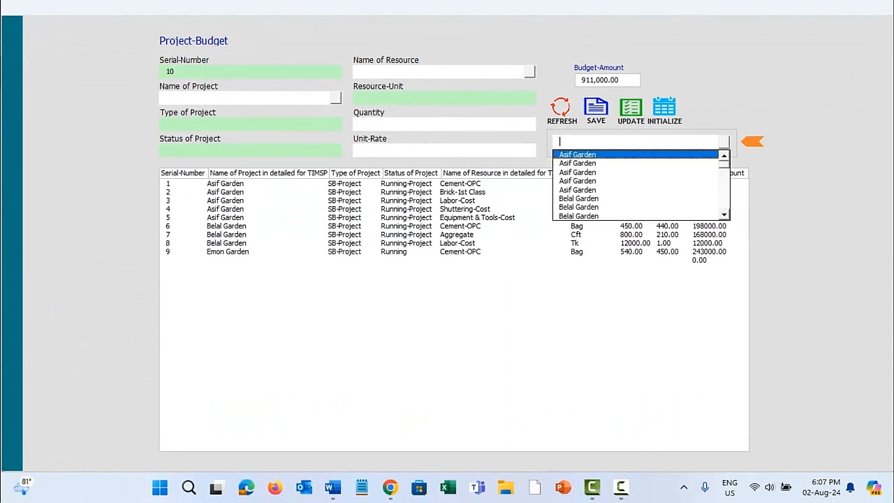
pyautogui.click(580, 154)
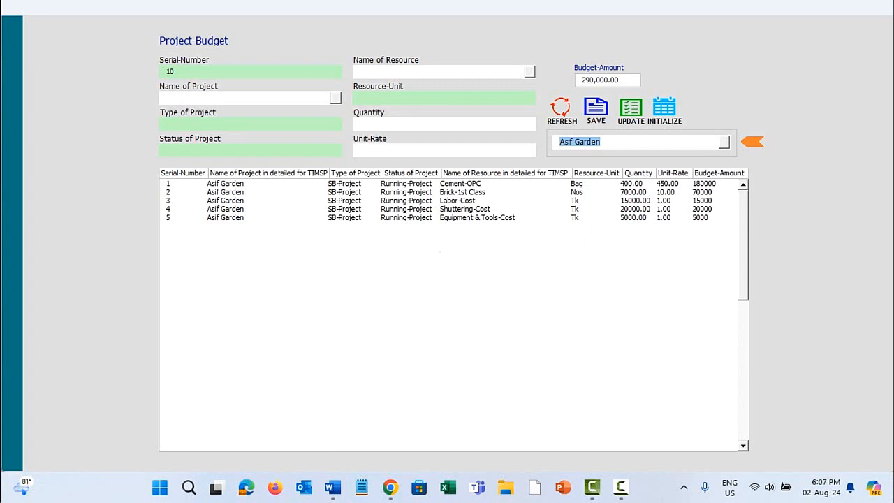
pyautogui.press('BackSpace')
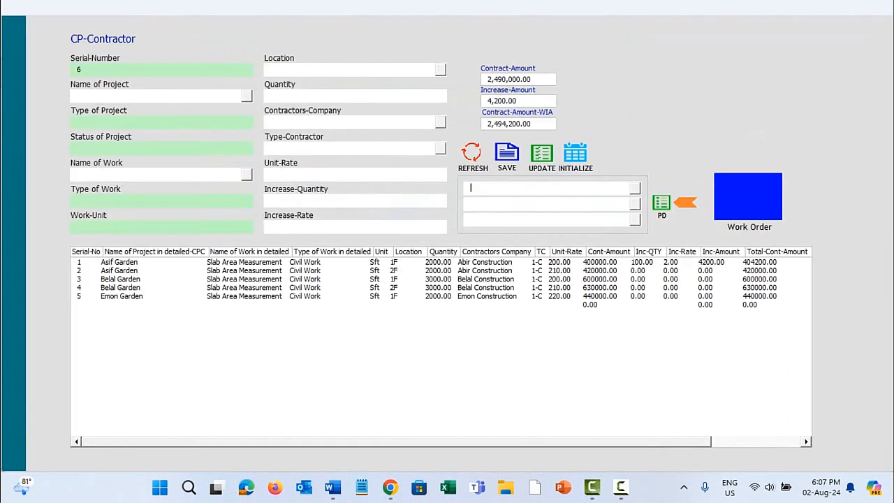
# - Filter the CP-Contractor records by project Asif Garden, work type Civil Work and contractor Abir Construction
pyautogui.click(635, 188)
pyautogui.click(545, 201)
pyautogui.click(635, 204)
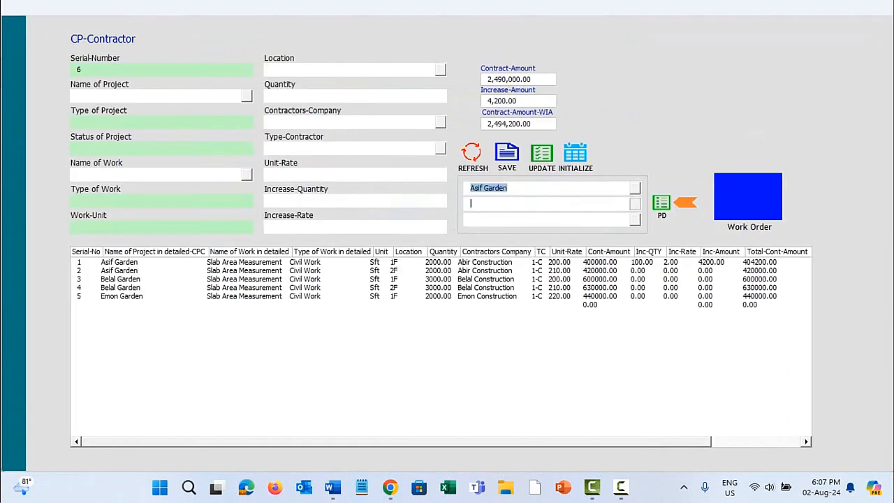
pyautogui.click(545, 216)
pyautogui.click(634, 219)
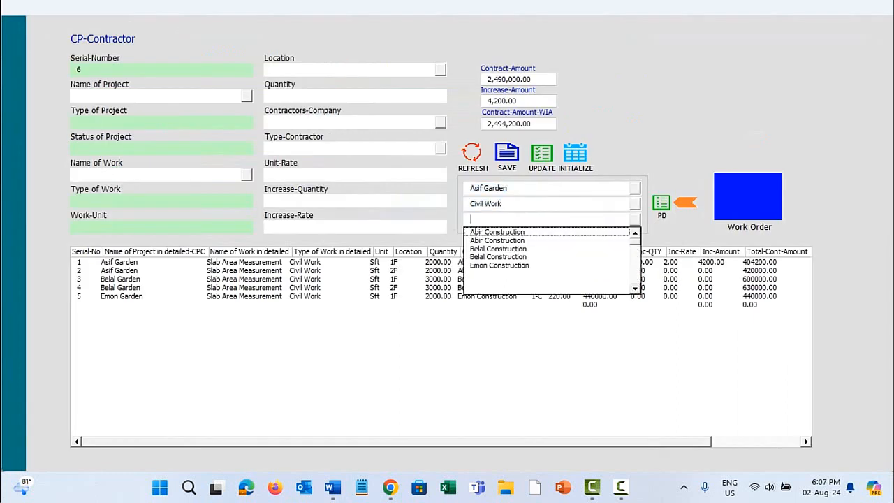
pyautogui.click(545, 232)
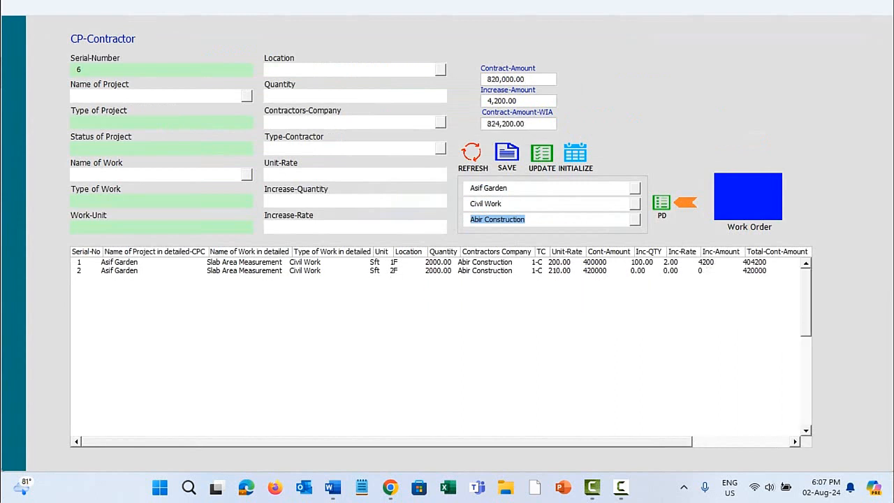
# - Reset the filters on the CP-Contractor form and open the Work Order
pyautogui.click(471, 153)
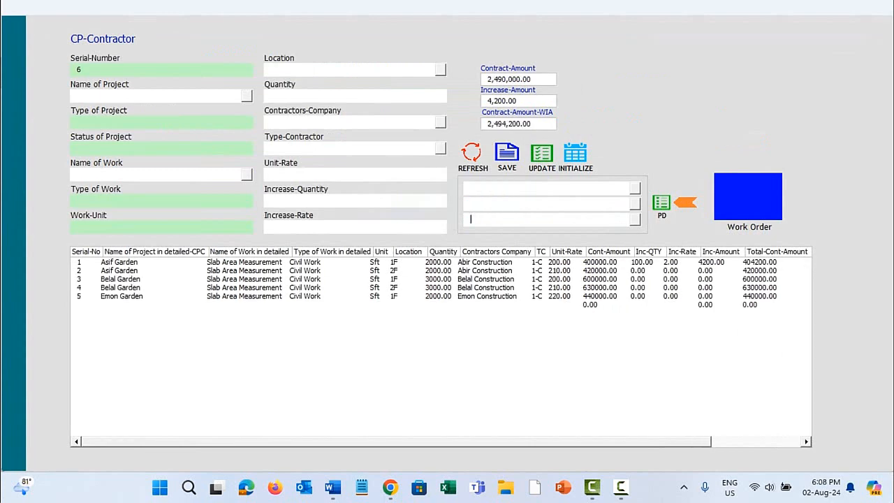
pyautogui.click(748, 197)
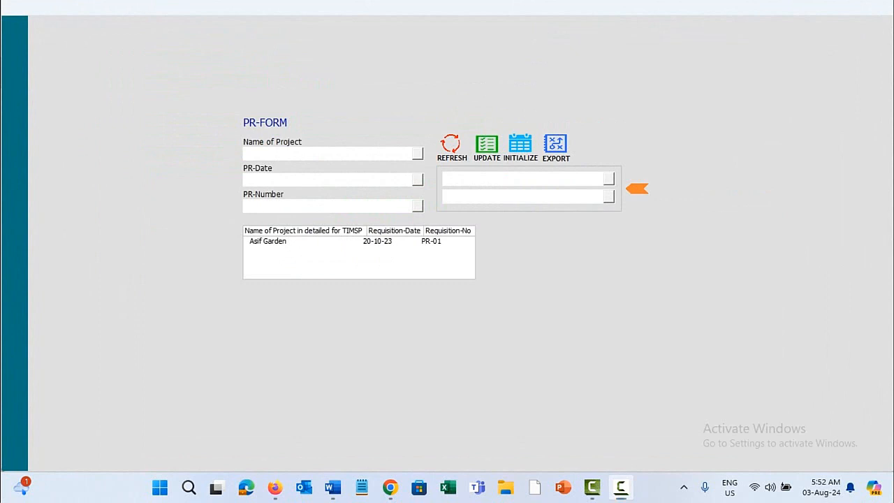
# - Choose project Asif Garden and requisition number PR-01 as the filters on the PR-FORM
pyautogui.click(609, 179)
pyautogui.click(517, 192)
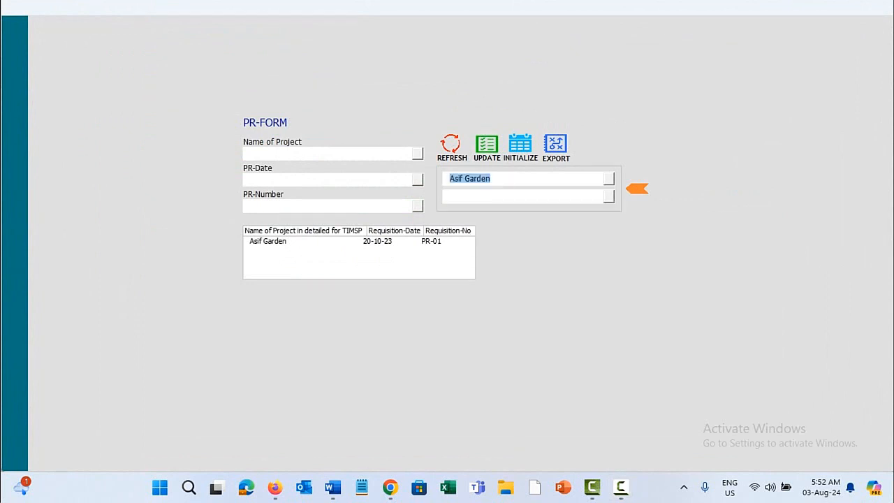
pyautogui.click(609, 197)
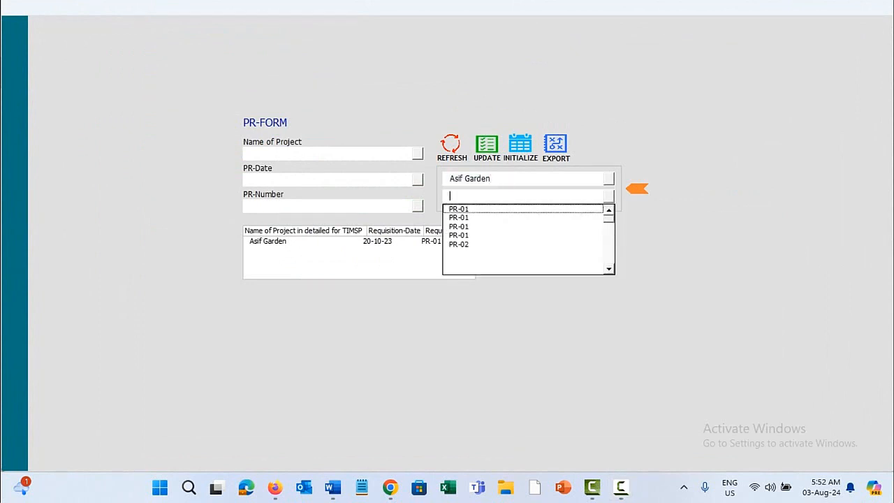
pyautogui.click(517, 209)
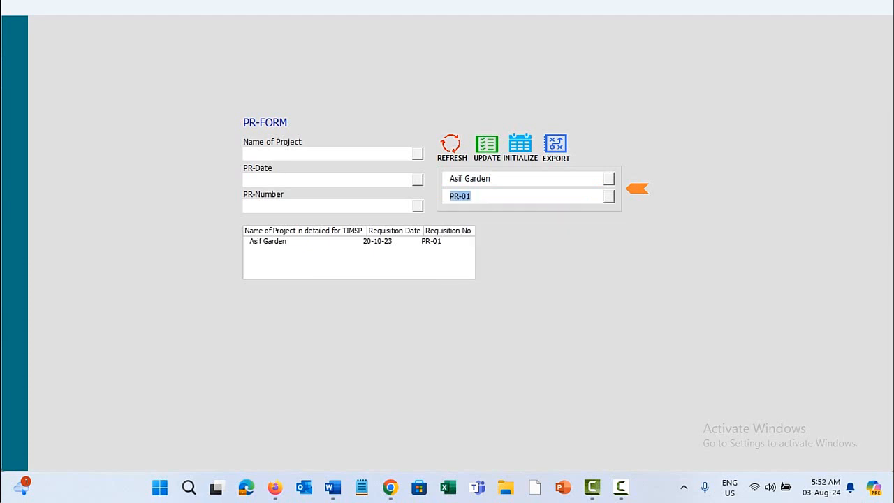
pyautogui.click(491, 179)
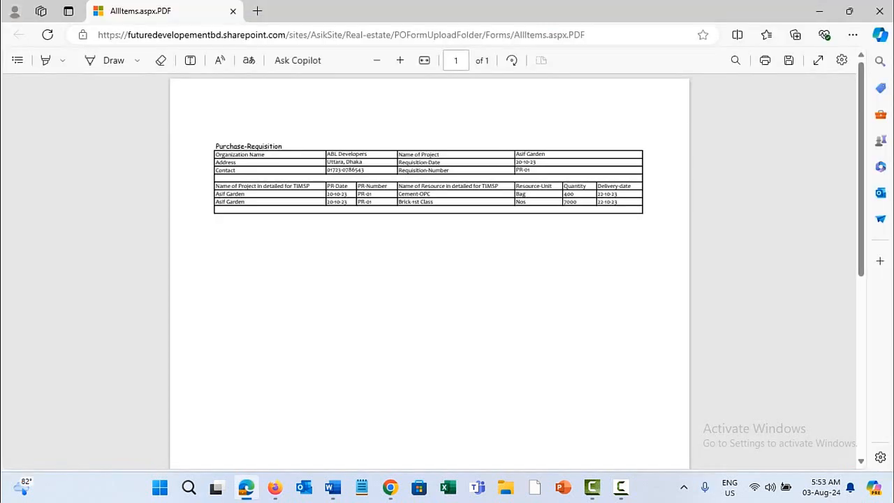
# - Look through the exported Purchase-Requisition PDF down to its signature lines and return to the beginning
pyautogui.scroll(-10, 429, 279)
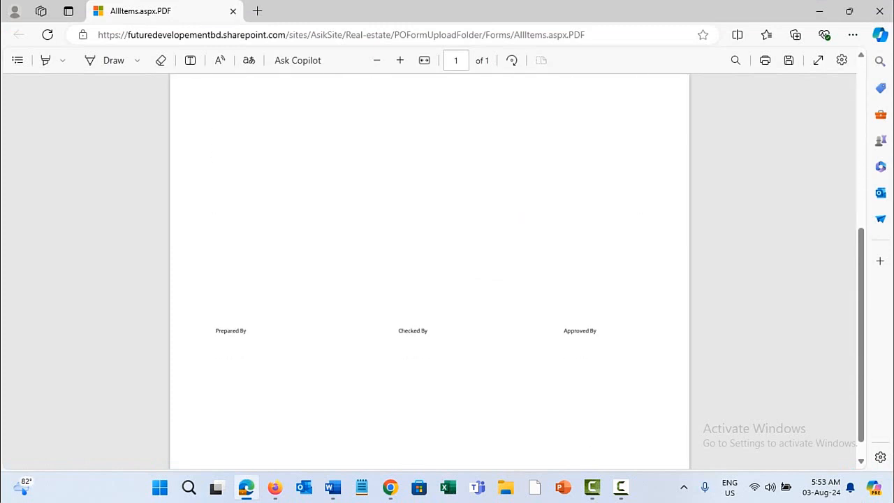
pyautogui.scroll(8, 430, 280)
pyautogui.scroll(2, 430, 279)
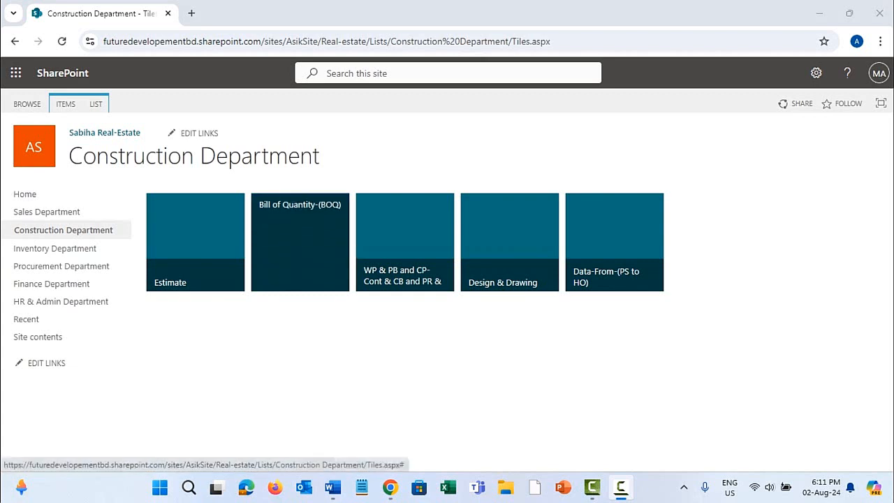
# - Create an Excel workbook named BOQ-FG in the Bill of Quantity-(BOQ) library and reload the document list
pyautogui.click(301, 242)
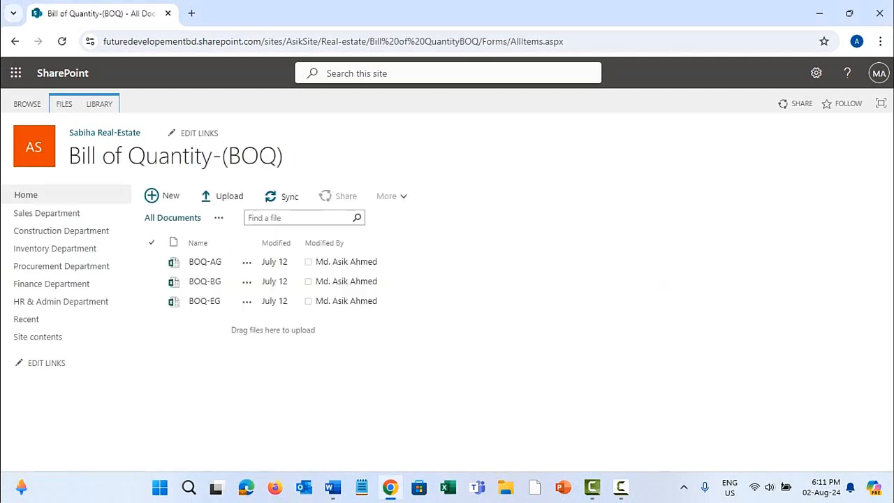
pyautogui.click(168, 196)
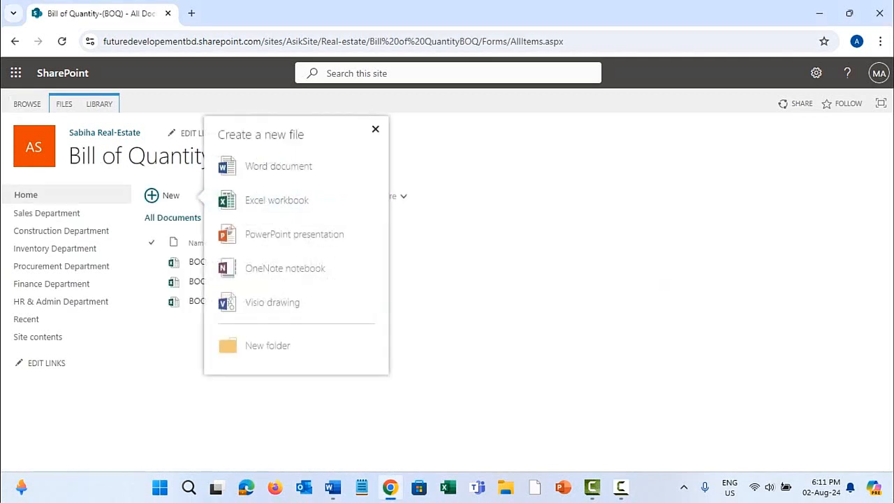
pyautogui.click(277, 200)
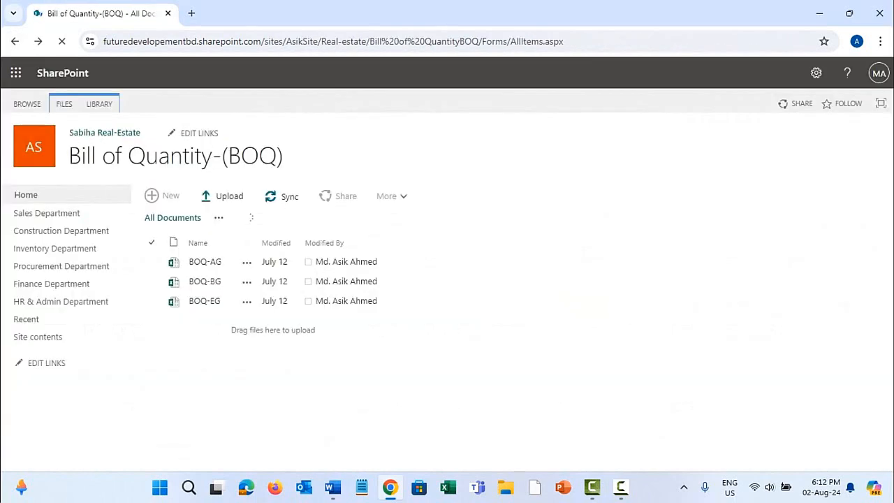
pyautogui.click(62, 41)
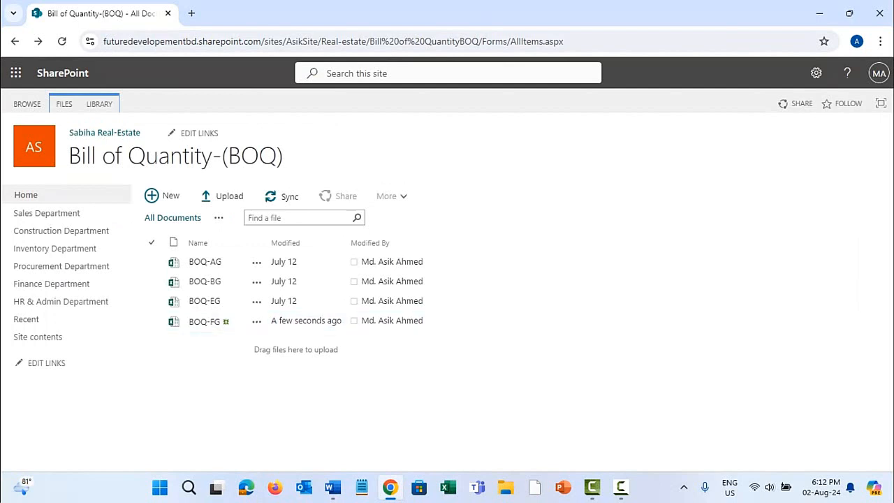
# - Return to the Construction Department and open its Design & Drawing library
pyautogui.click(62, 230)
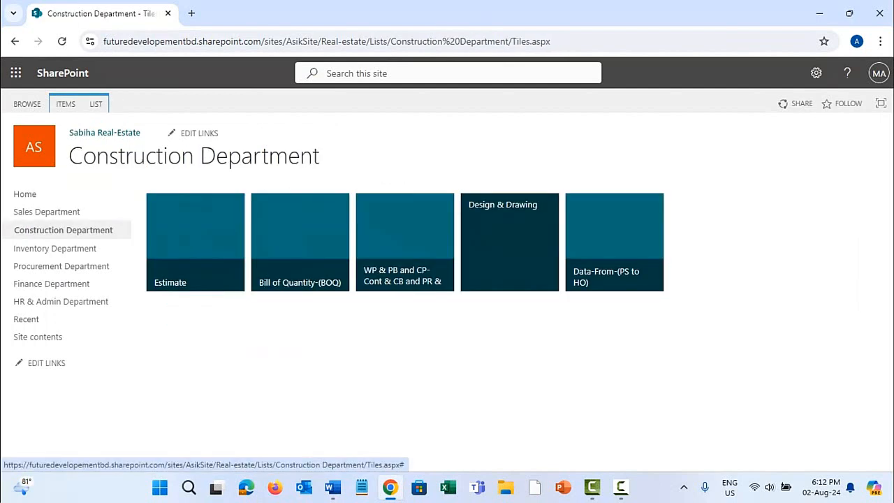
pyautogui.click(509, 242)
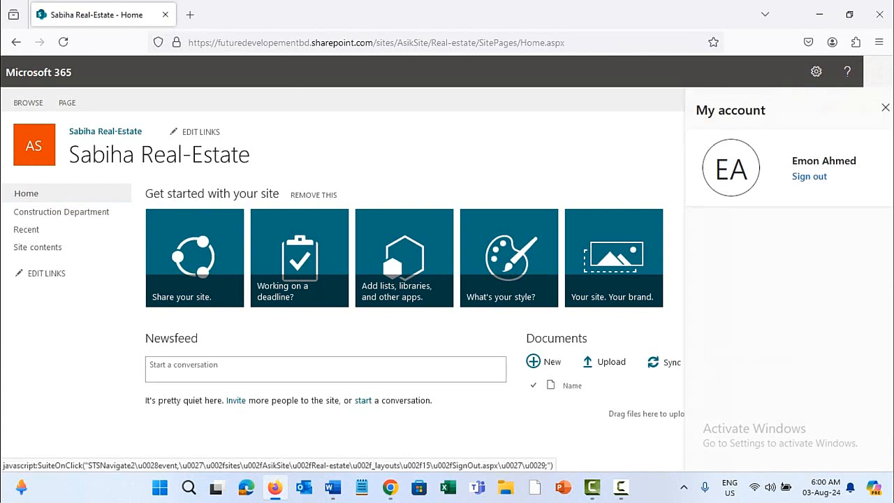
# - Close the account details on the Sabiha Real-Estate home page
pyautogui.click(885, 108)
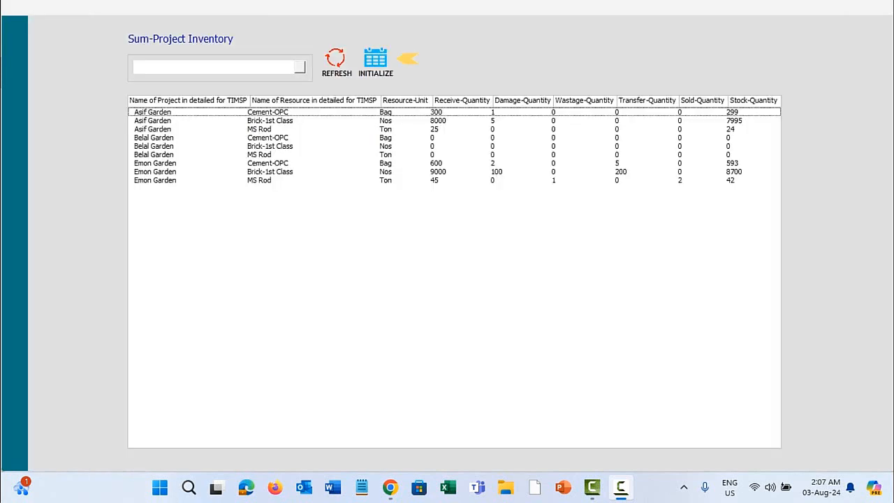
# - Filter the Sum-Project Inventory by the project Asif Garden, then reset the list
pyautogui.click(299, 67)
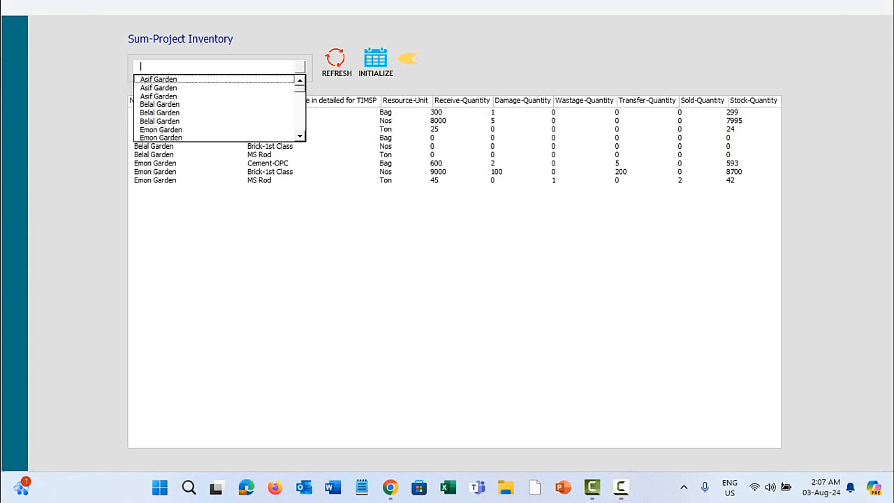
pyautogui.click(159, 79)
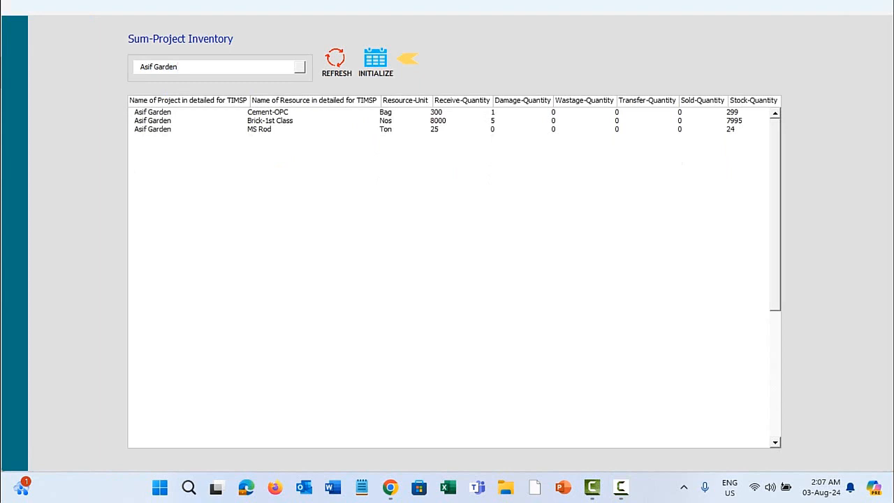
pyautogui.click(337, 61)
# - Filter the Sum-Project Inventory by the project Belal Garden, then reset the list
pyautogui.click(299, 67)
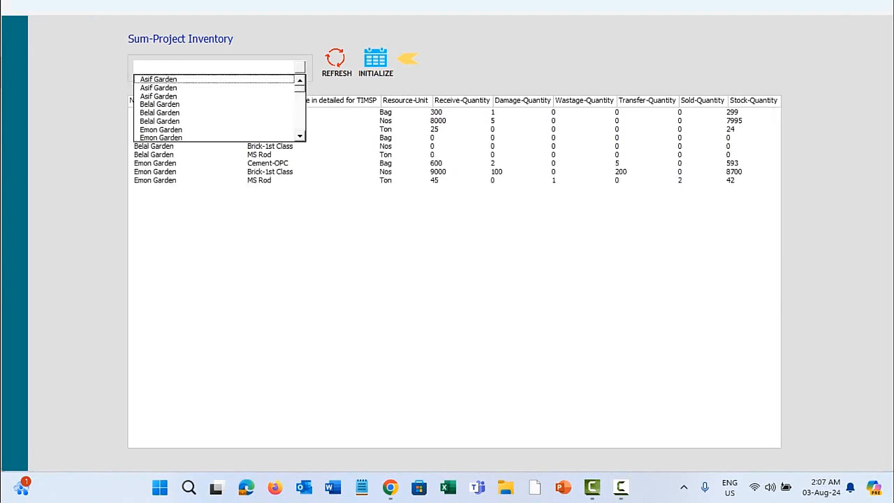
pyautogui.press('Return')
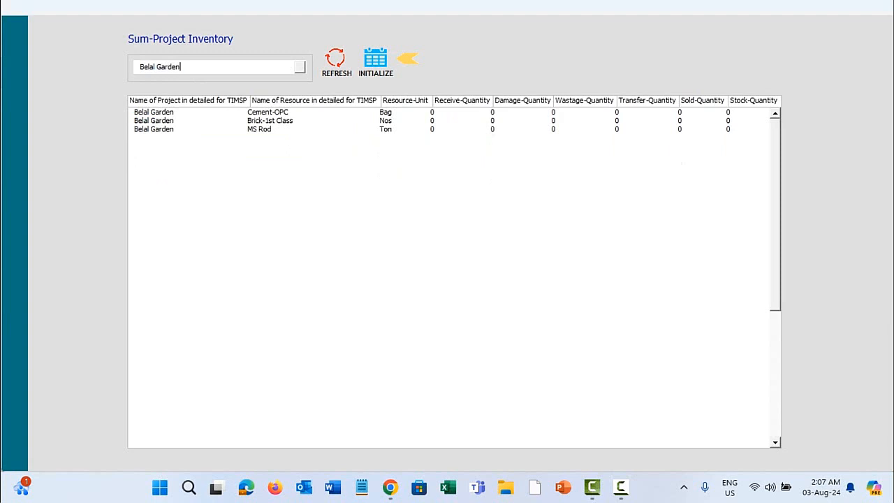
pyautogui.click(336, 61)
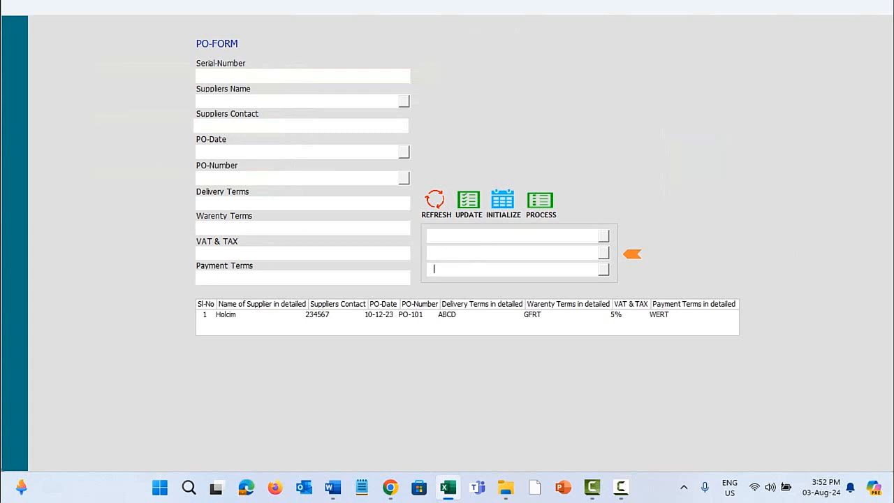
# - Choose project Asif Garden, supplier Holcim and purchase order PO-101 as the filters on the PO-FORM
pyautogui.click(603, 237)
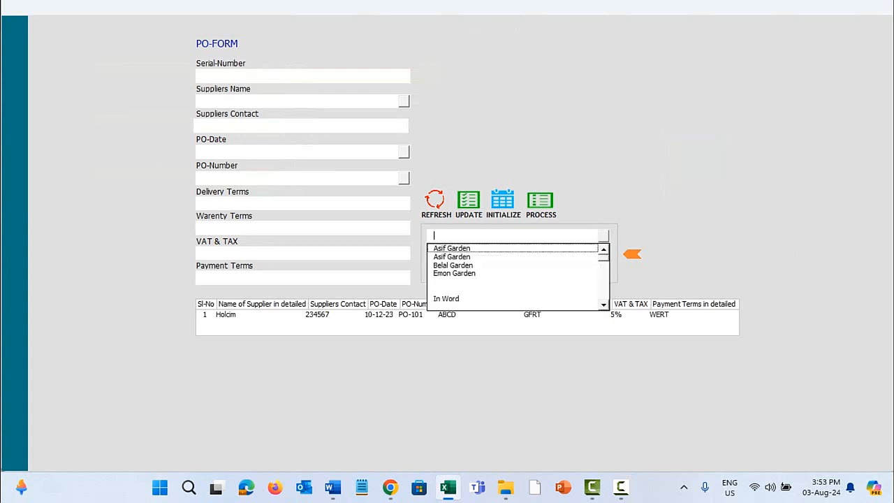
pyautogui.click(489, 248)
pyautogui.click(603, 253)
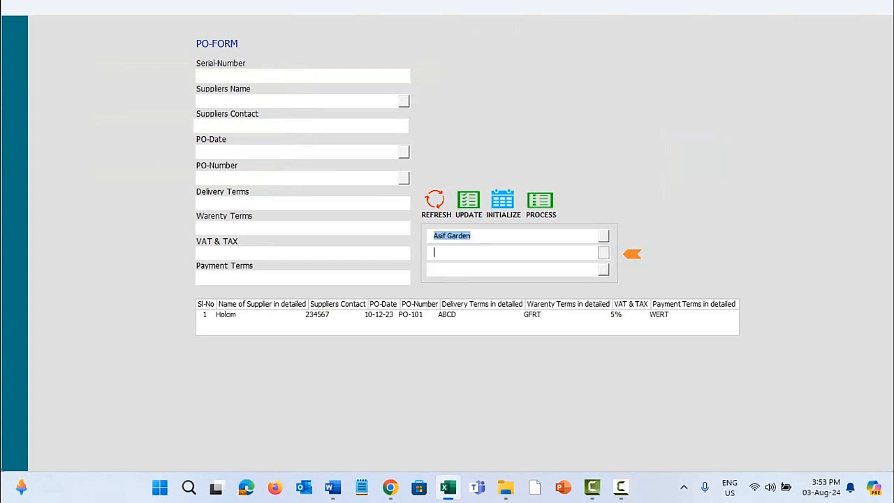
pyautogui.click(489, 266)
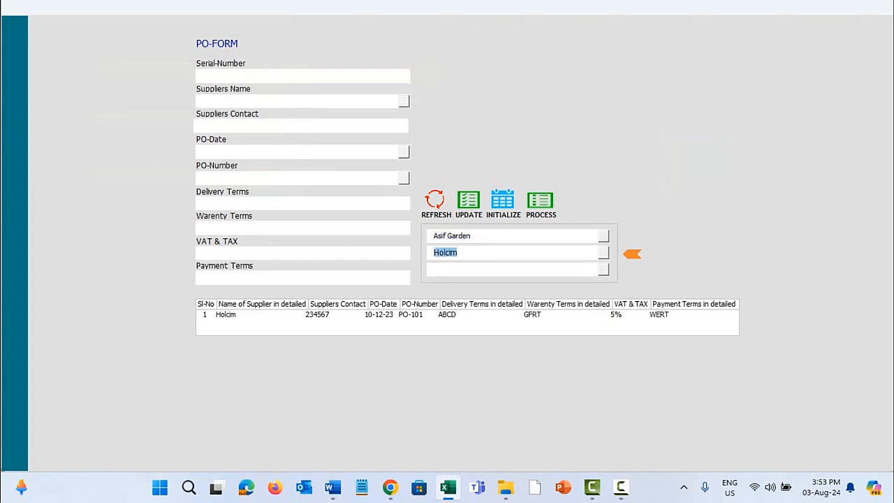
pyautogui.click(604, 269)
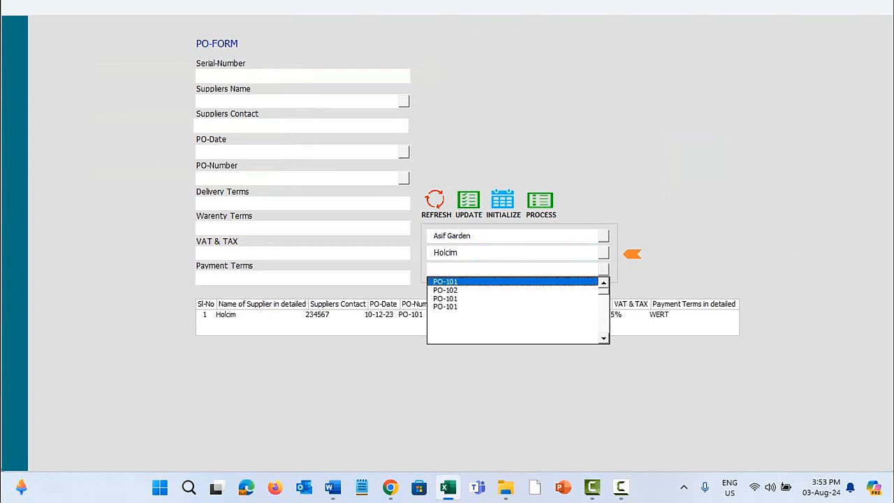
pyautogui.click(488, 281)
pyautogui.click(459, 270)
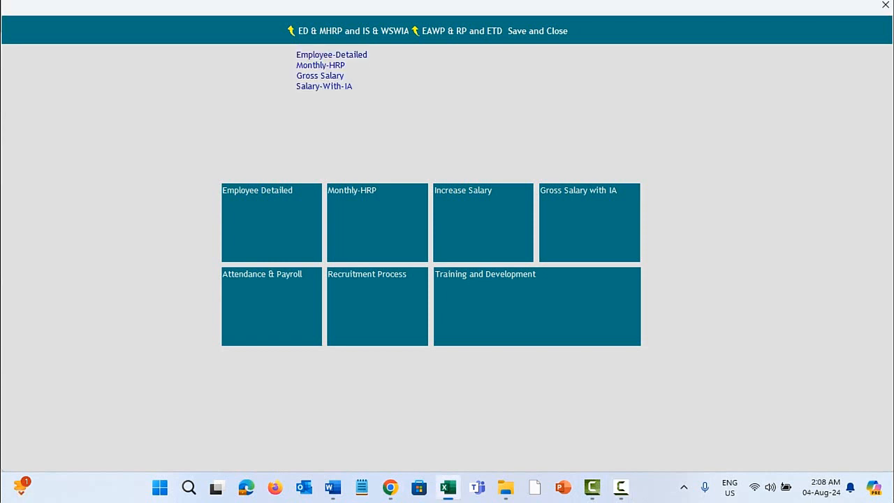
pyautogui.moveTo(462, 31)
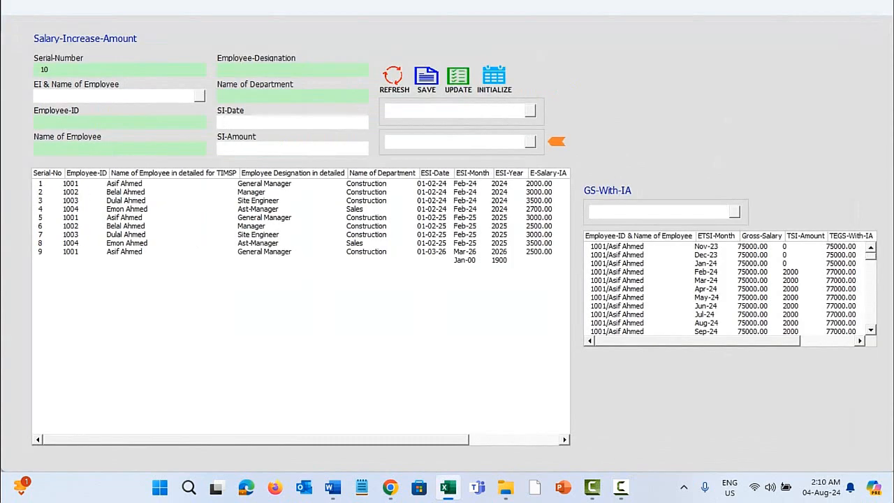
pyautogui.click(224, 122)
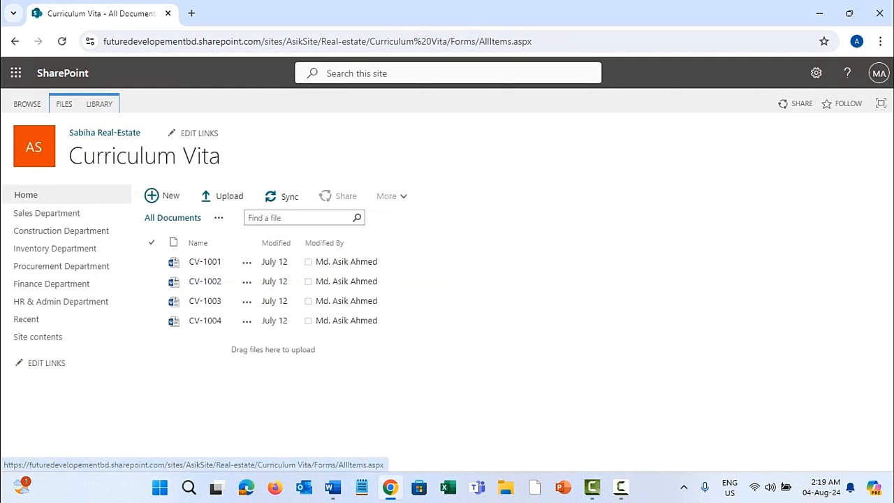
# - Switch from the Curriculum Vita library to the HR & Admin Department and open its Letter-HR & Admin library
pyautogui.click(61, 301)
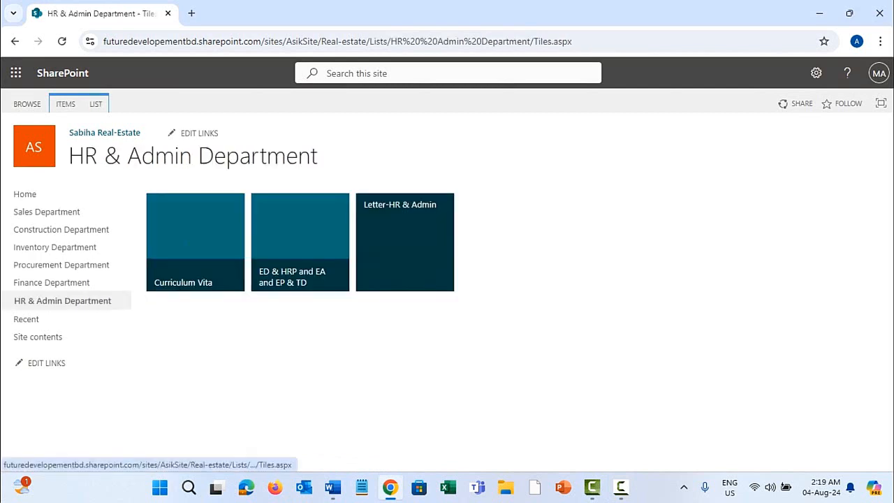
pyautogui.click(405, 241)
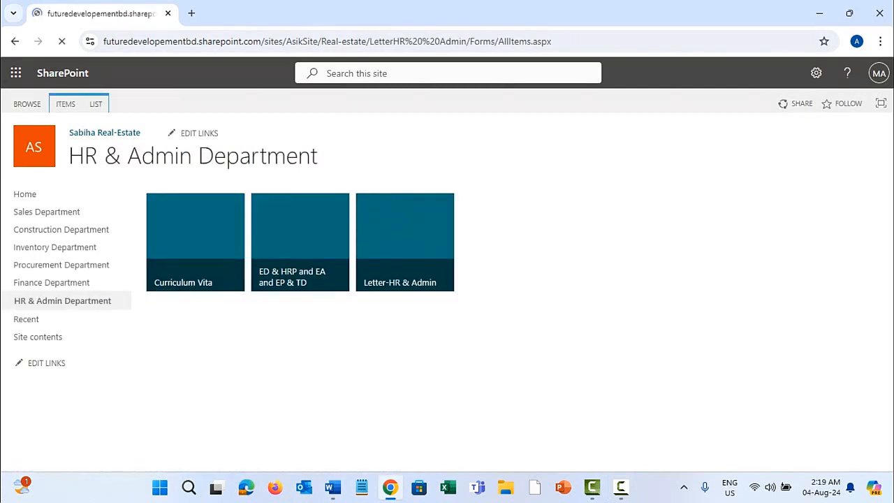